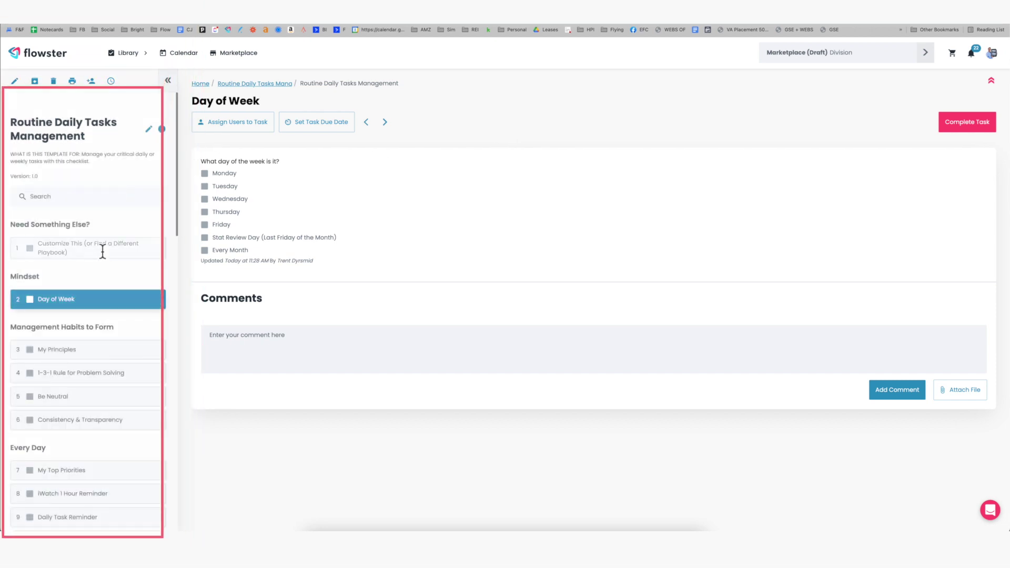
{"action": "scroll", "coordinate": [103, 251], "scroll_direction": "down", "scroll_amount": 6}
{"action": "scroll", "coordinate": [103, 251], "scroll_direction": "down", "scroll_amount": 5}
{"action": "scroll", "coordinate": [102, 257], "scroll_direction": "up", "scroll_amount": 4}
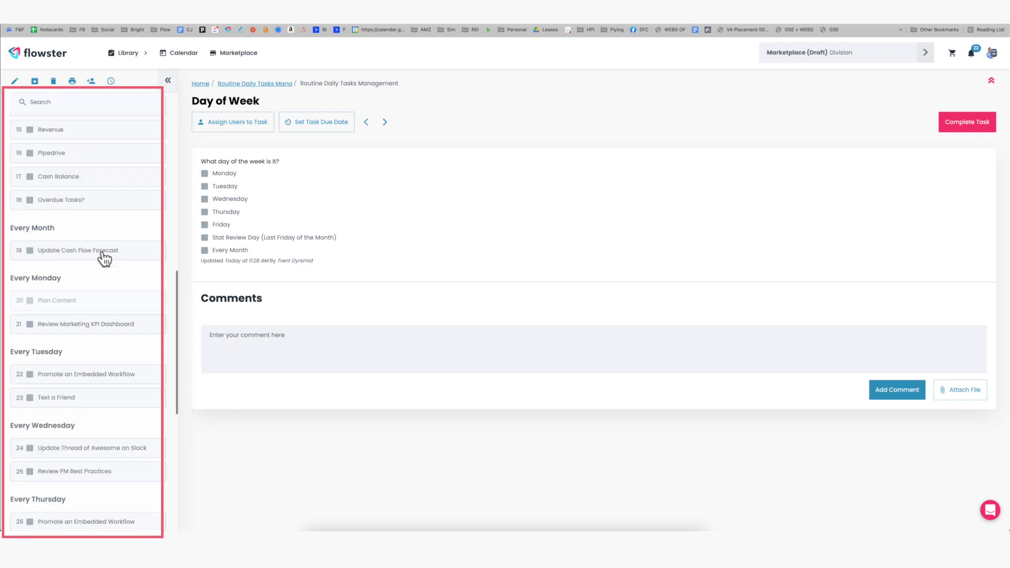
{"action": "scroll", "coordinate": [105, 257], "scroll_direction": "up", "scroll_amount": 7}
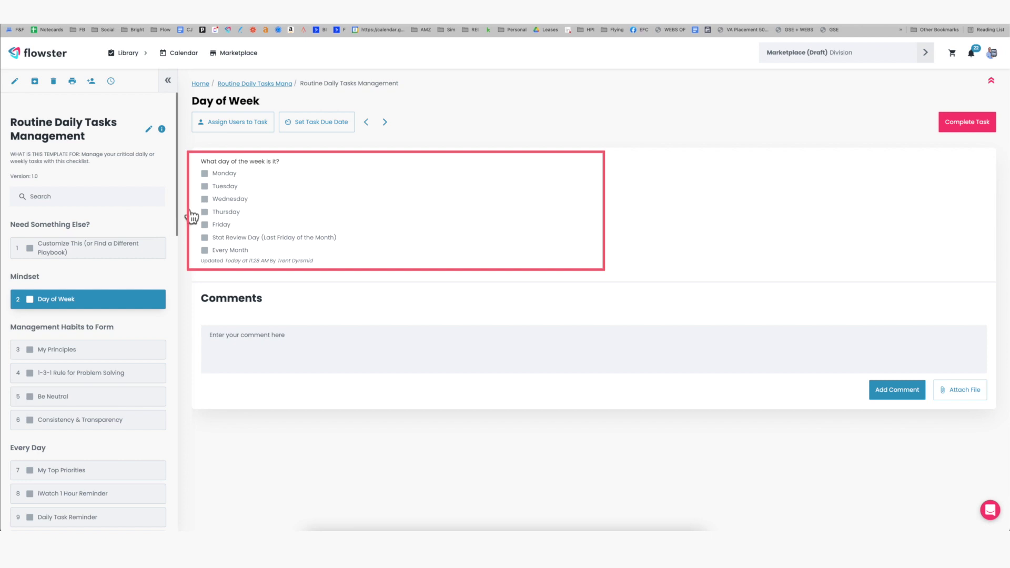
{"action": "left_click", "coordinate": [205, 186]}
Tick Monday as today's day of the week and complete the Day of Week task
{"action": "scroll", "coordinate": [71, 287], "scroll_direction": "down", "scroll_amount": 4}
{"action": "scroll", "coordinate": [71, 286], "scroll_direction": "down", "scroll_amount": 10}
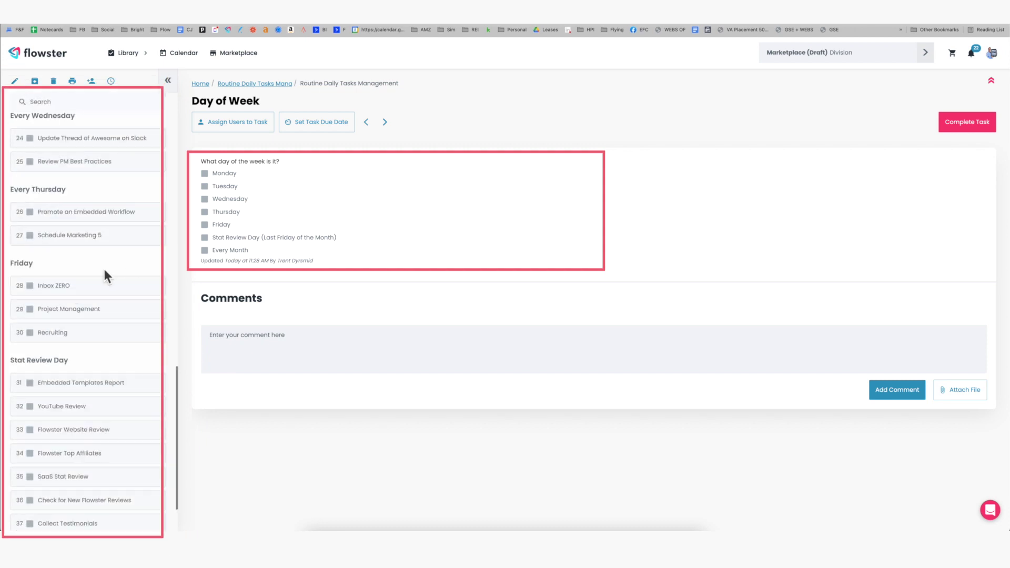
{"action": "scroll", "coordinate": [103, 267], "scroll_direction": "up", "scroll_amount": 3}
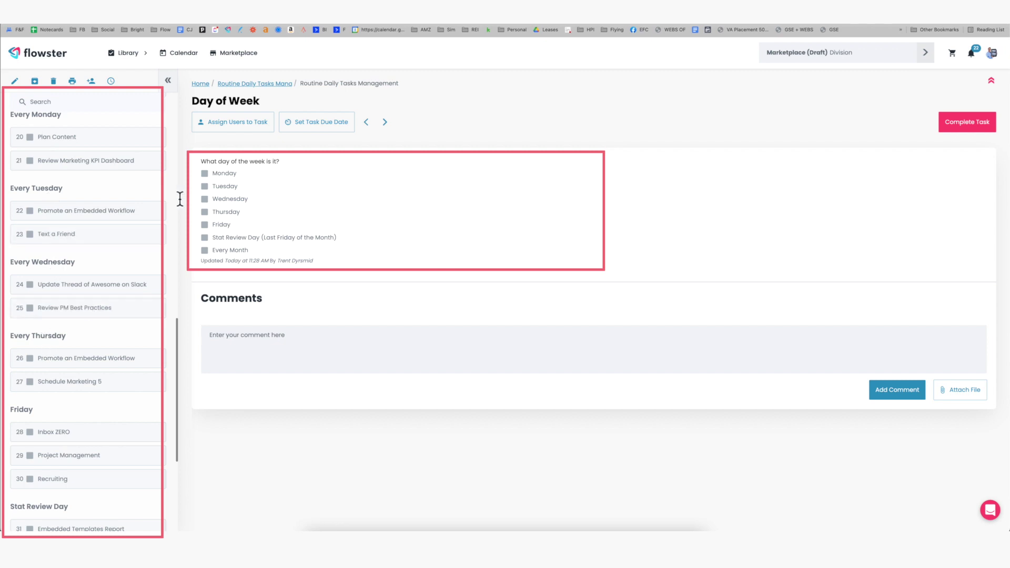
{"action": "left_click", "coordinate": [204, 173]}
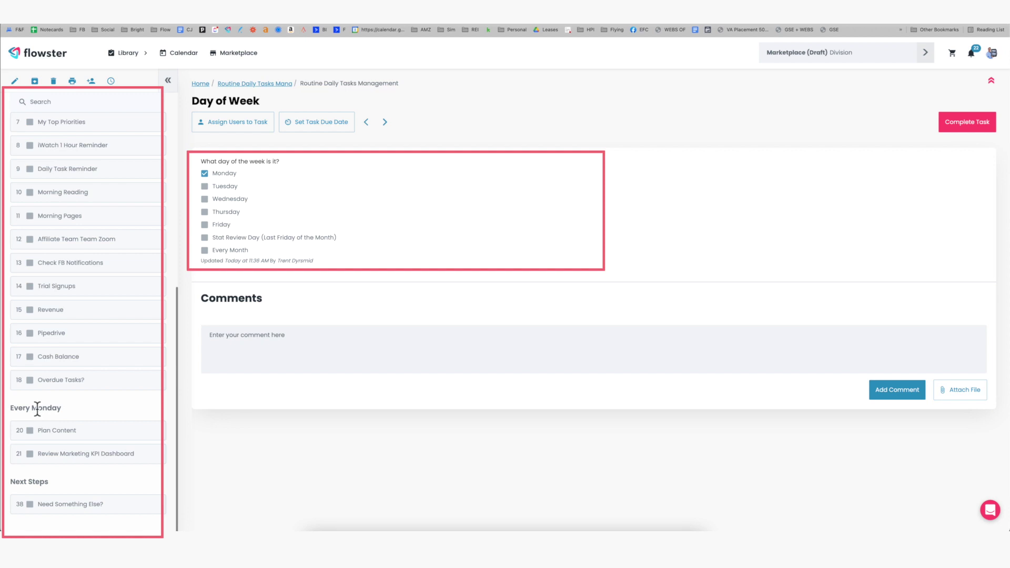
{"action": "scroll", "coordinate": [110, 235], "scroll_direction": "up", "scroll_amount": 10}
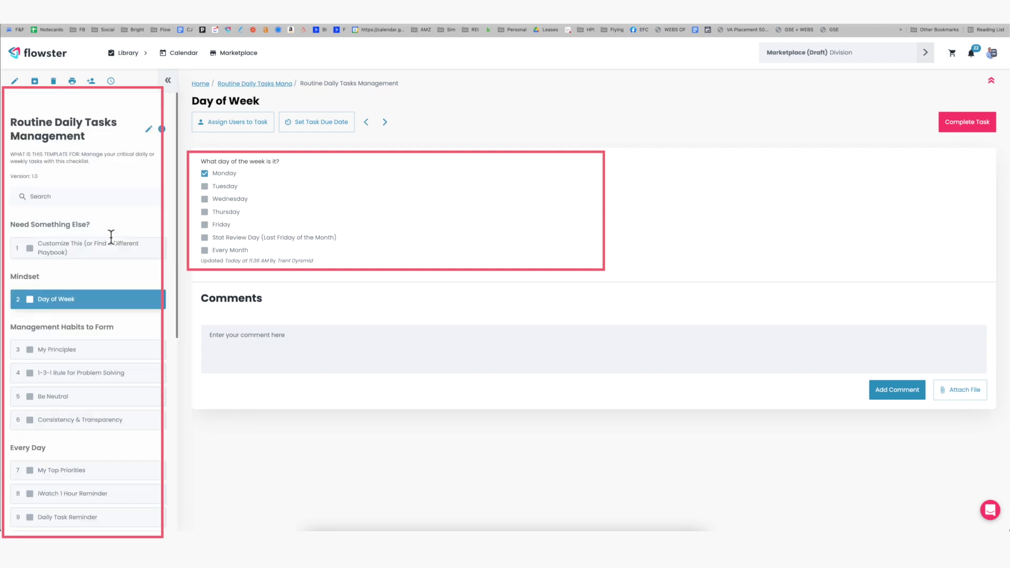
{"action": "left_click", "coordinate": [971, 129]}
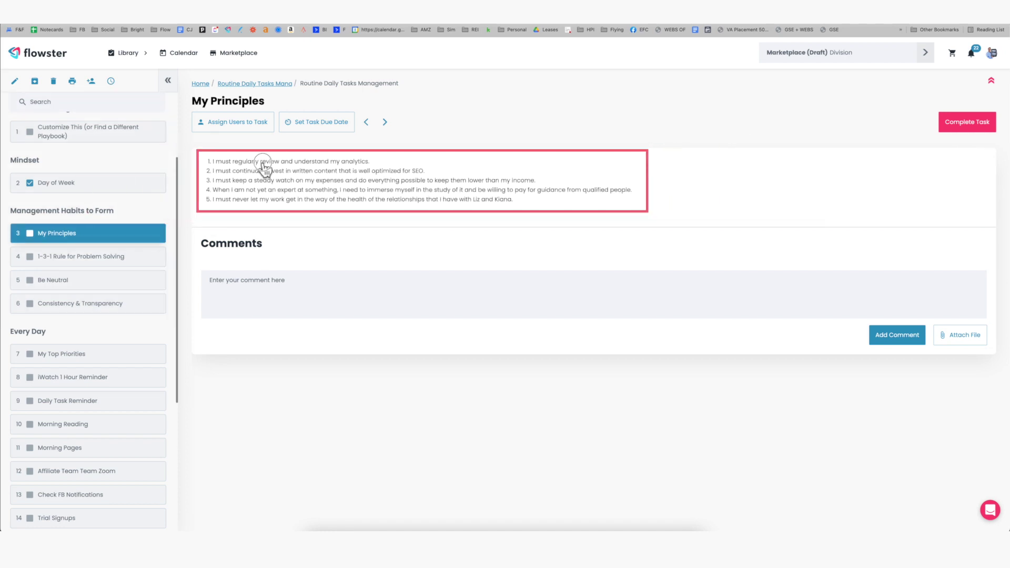
Highlight the wording of the first principle in My Principles
{"action": "left_click_drag", "start_coordinate": [262, 162], "coordinate": [335, 163]}
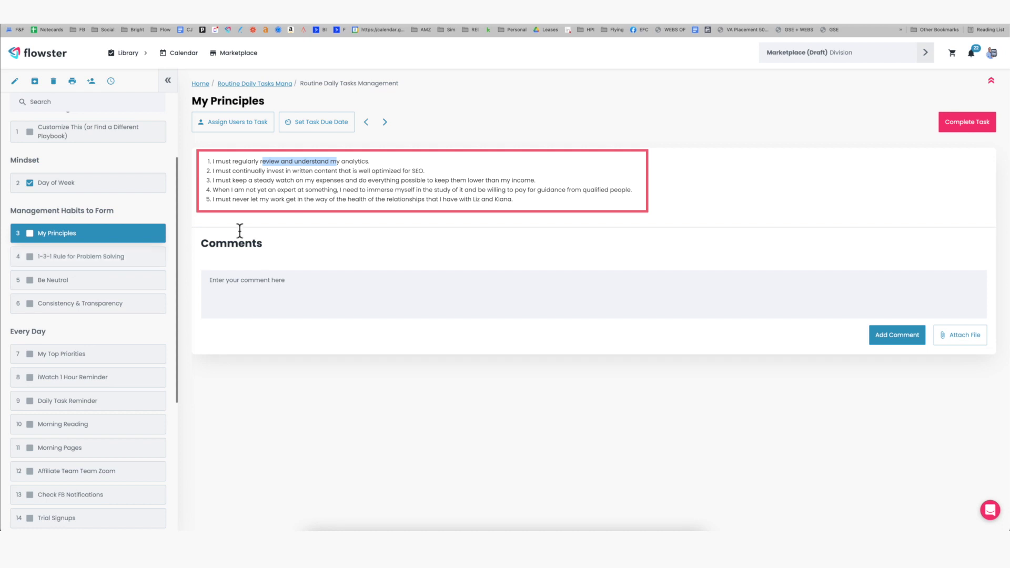
Check off My Principles, 1-3-1 Rule for Problem Solving, Be Neutral and Consistency & Transparency
{"action": "left_click", "coordinate": [966, 124]}
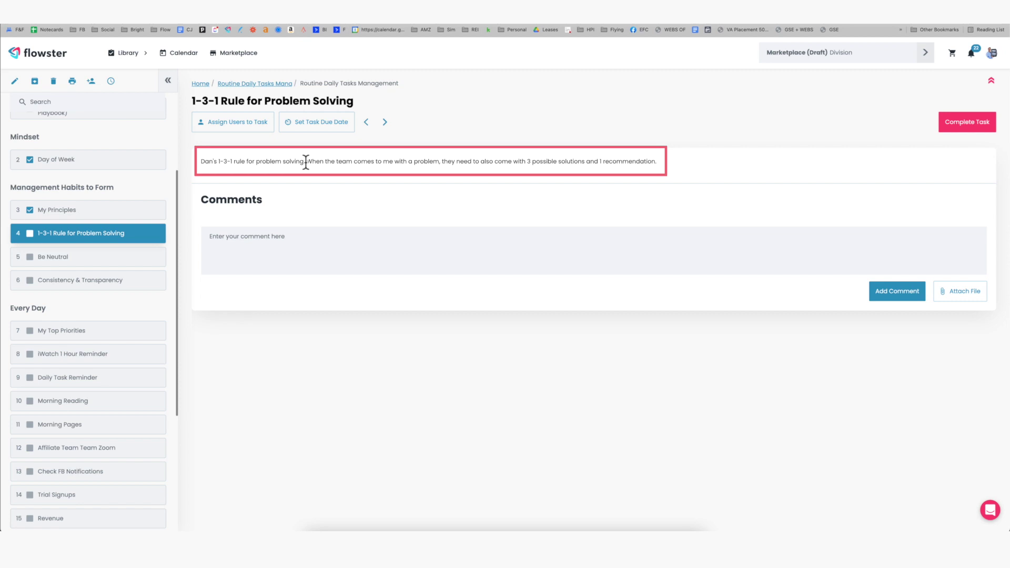
{"action": "left_click", "coordinate": [966, 125]}
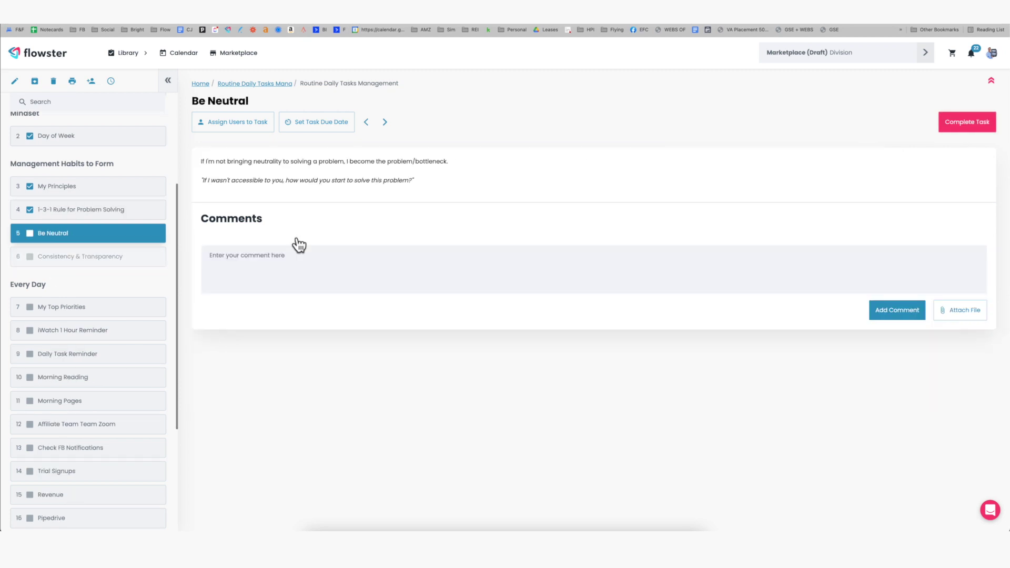
{"action": "left_click", "coordinate": [983, 127]}
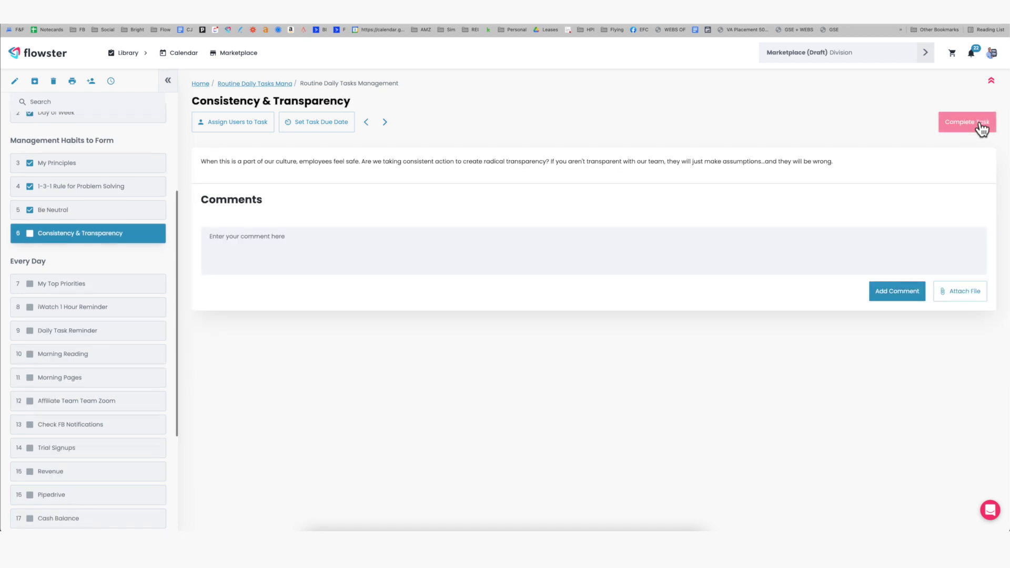
{"action": "left_click", "coordinate": [982, 128]}
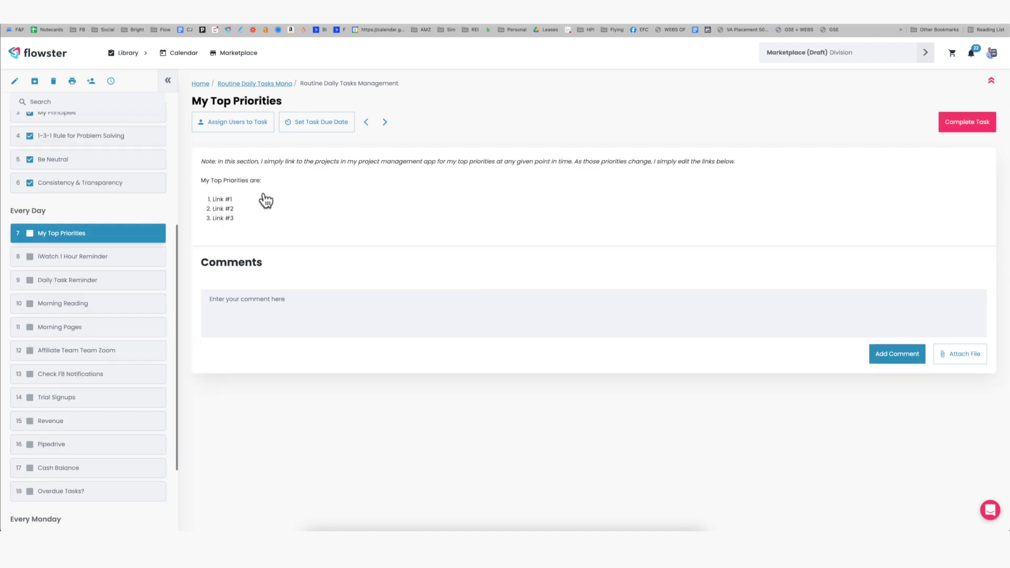
{"action": "scroll", "coordinate": [68, 228], "scroll_direction": "down", "scroll_amount": 3}
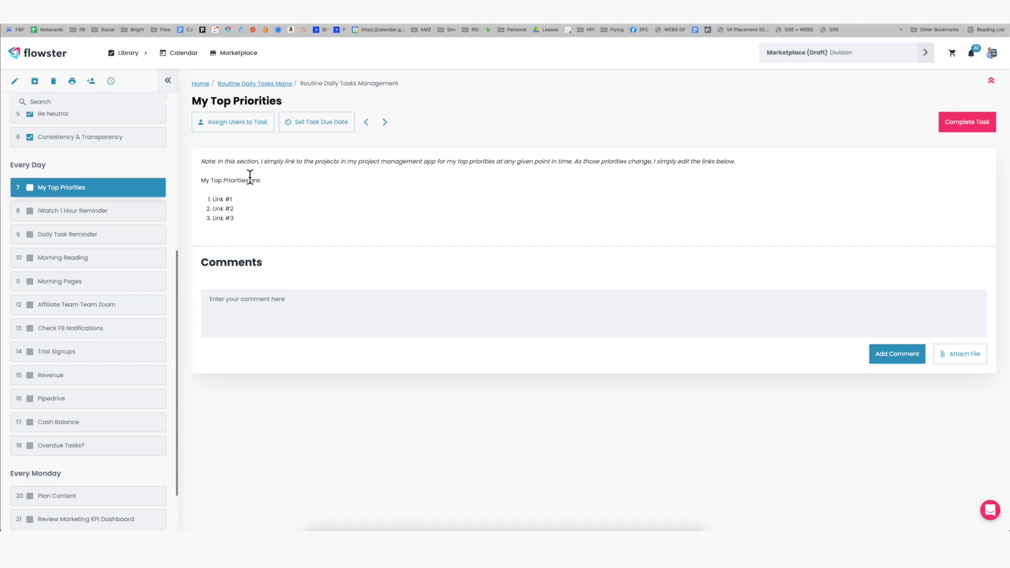
{"action": "left_click", "coordinate": [212, 199]}
{"action": "left_click_drag", "start_coordinate": [212, 199], "coordinate": [231, 199]}
{"action": "left_click", "coordinate": [57, 212]}
Toggle the greyed checkboxes of items 8 and 9, then open Daily Task Reminder
{"action": "left_click", "coordinate": [57, 212]}
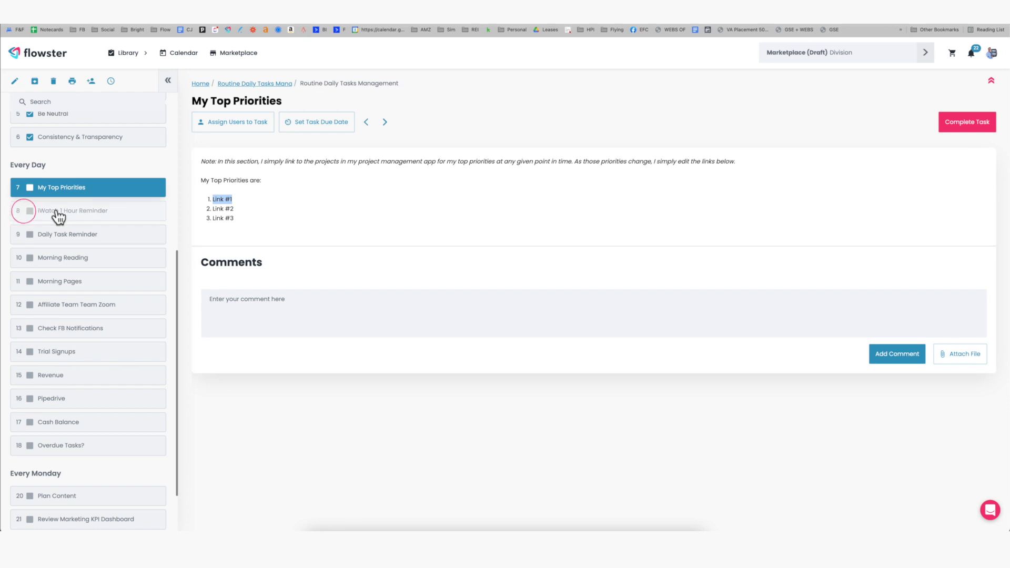
{"action": "left_click", "coordinate": [56, 213]}
{"action": "left_click", "coordinate": [56, 216]}
{"action": "left_click", "coordinate": [60, 239]}
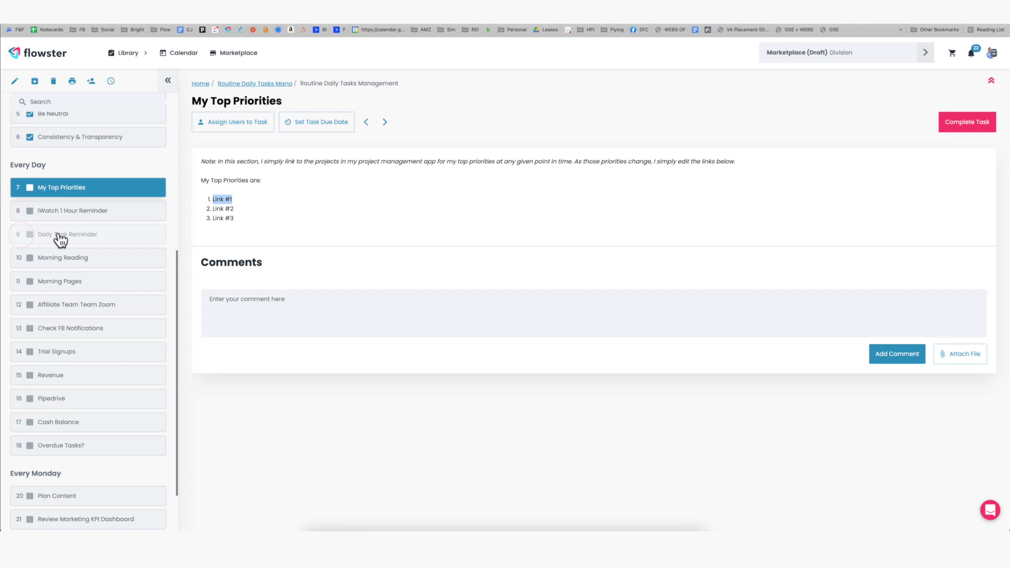
{"action": "left_click", "coordinate": [60, 238]}
{"action": "left_click", "coordinate": [60, 239]}
{"action": "left_click", "coordinate": [61, 239]}
{"action": "left_click", "coordinate": [63, 236]}
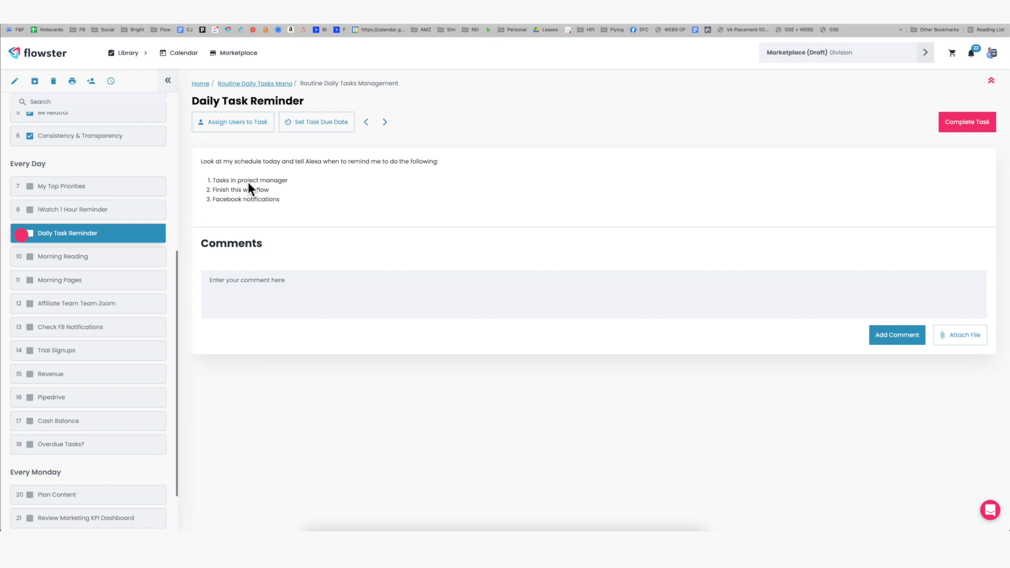
View Morning Reading and Morning Pages, then open Affiliate Team Team Zoom
{"action": "left_click", "coordinate": [65, 260]}
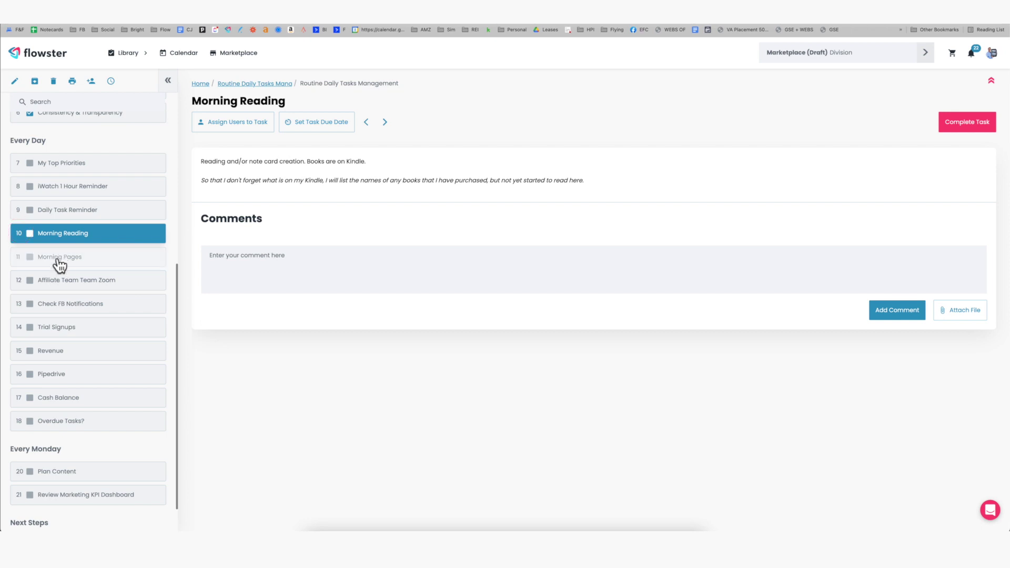
{"action": "left_click", "coordinate": [60, 263]}
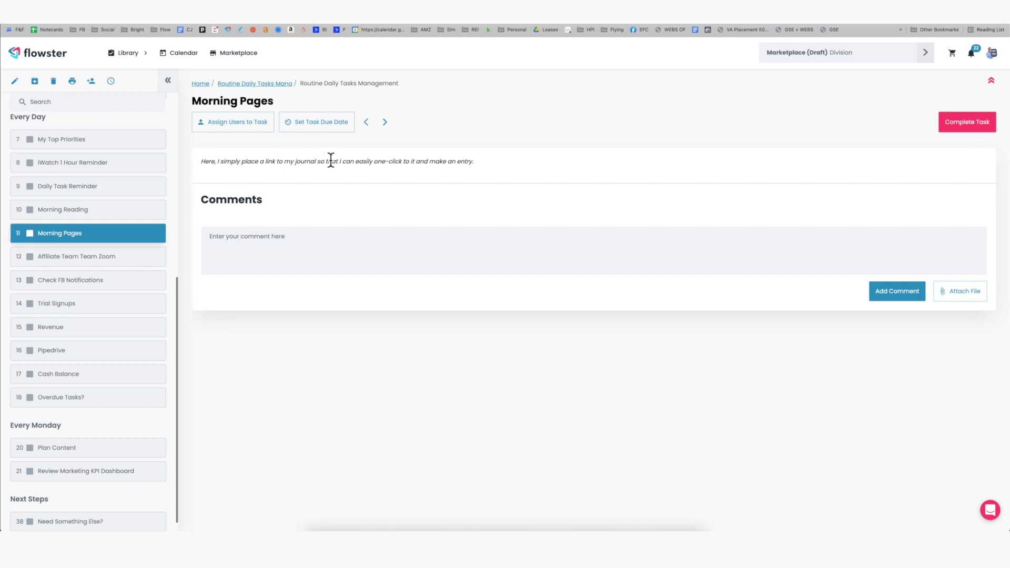
{"action": "left_click", "coordinate": [67, 254]}
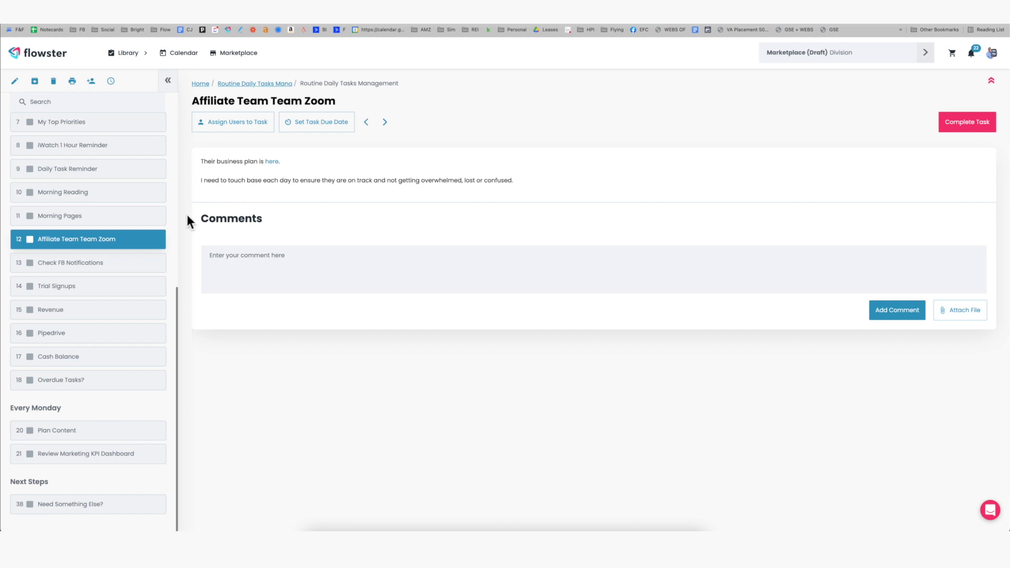
Move through Check FB Notifications and Trial Signups on to the Revenue task
{"action": "left_click", "coordinate": [75, 262]}
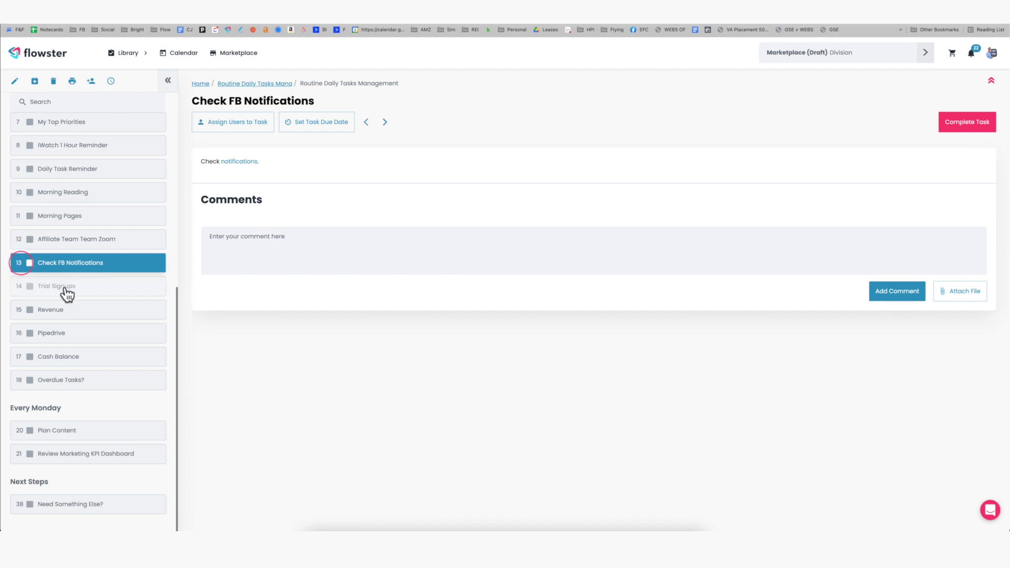
{"action": "left_click", "coordinate": [67, 294]}
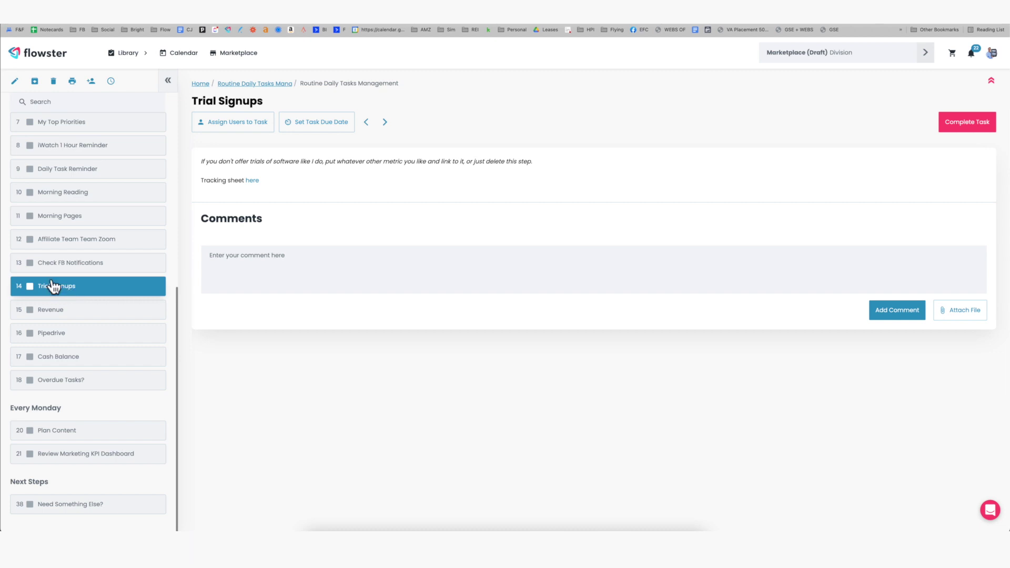
{"action": "left_click", "coordinate": [53, 310]}
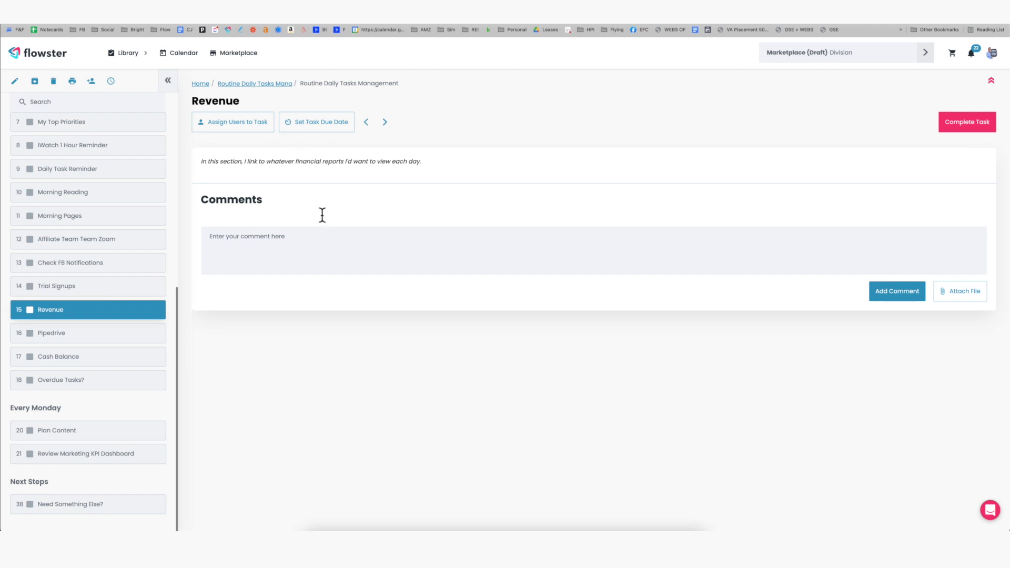
Step through Pipedrive, Cash Balance and Overdue Tasks? to Plan Content, opening its Brain Dump spreadsheet
{"action": "left_click", "coordinate": [50, 334]}
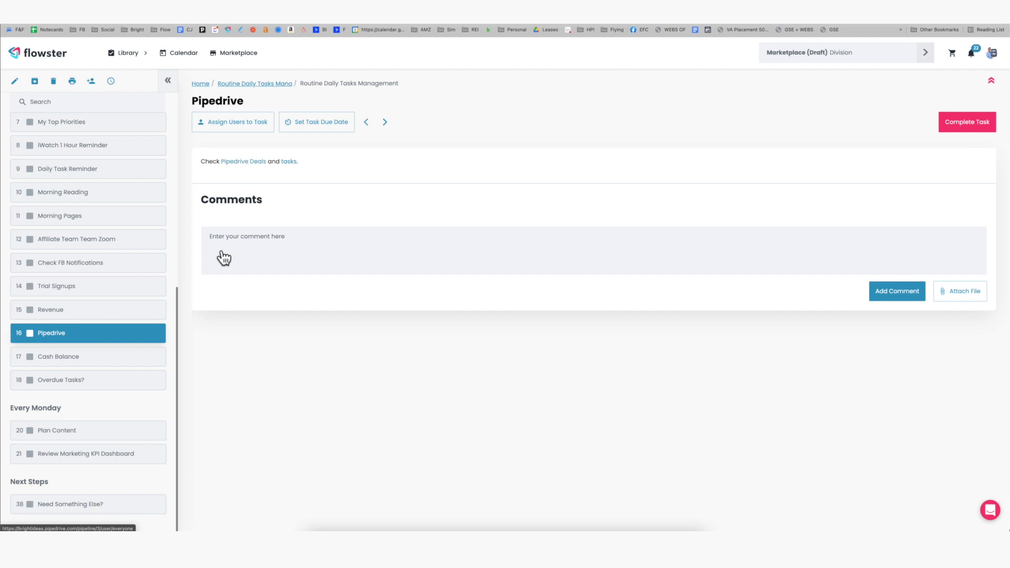
{"action": "left_click", "coordinate": [72, 357]}
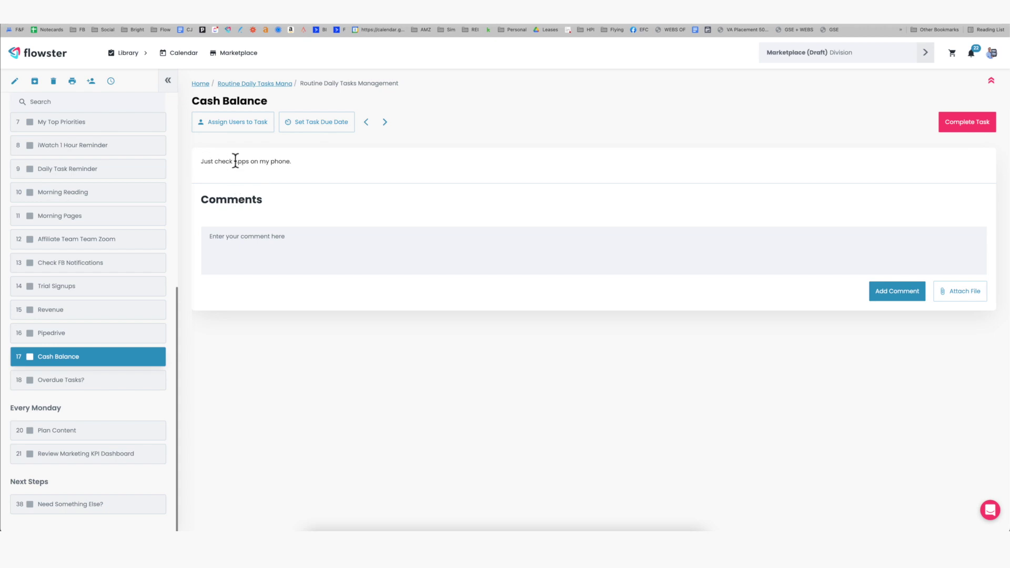
{"action": "left_click", "coordinate": [58, 382]}
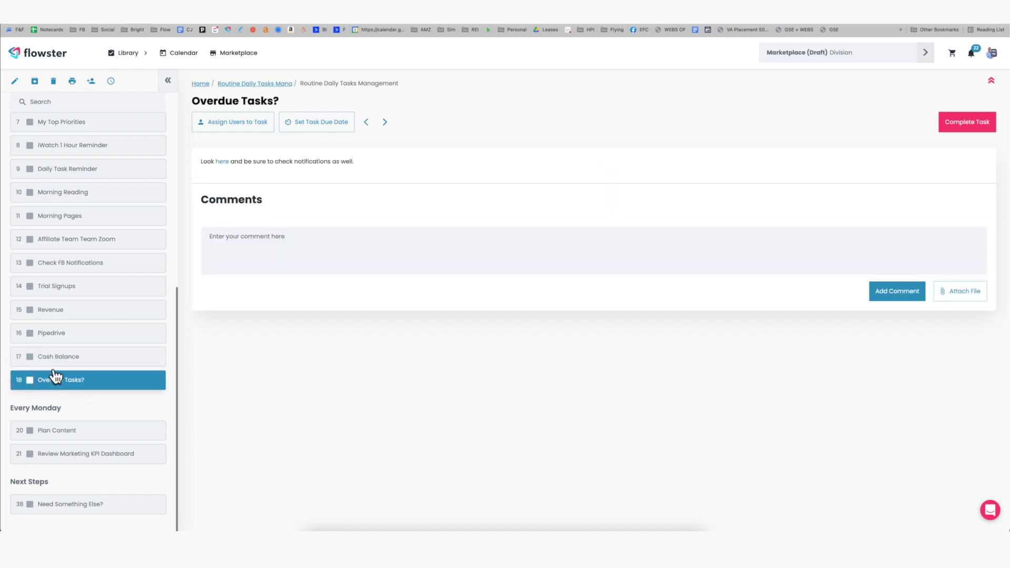
{"action": "left_click", "coordinate": [53, 386]}
{"action": "left_click", "coordinate": [56, 432]}
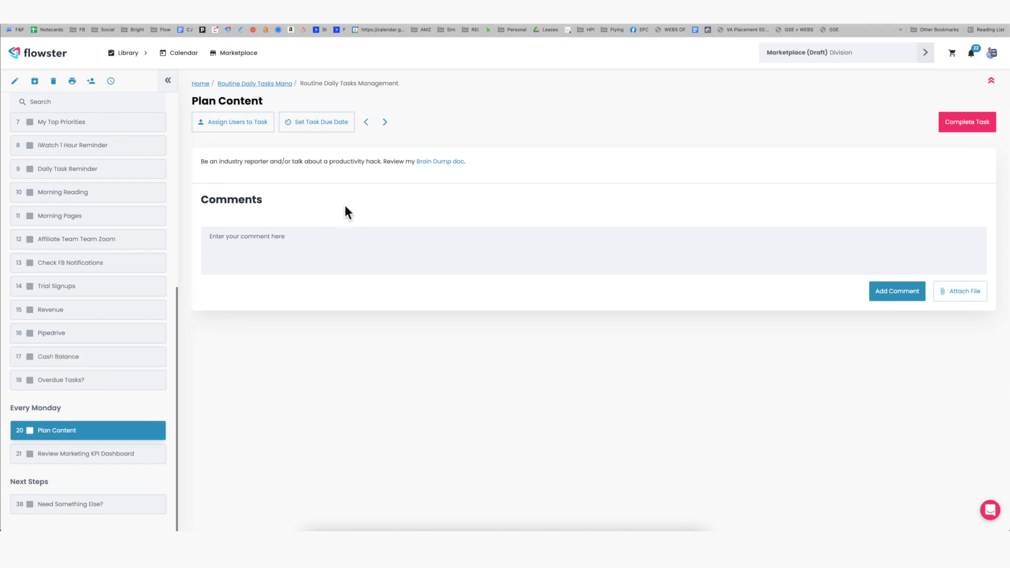
{"action": "left_click", "coordinate": [436, 162]}
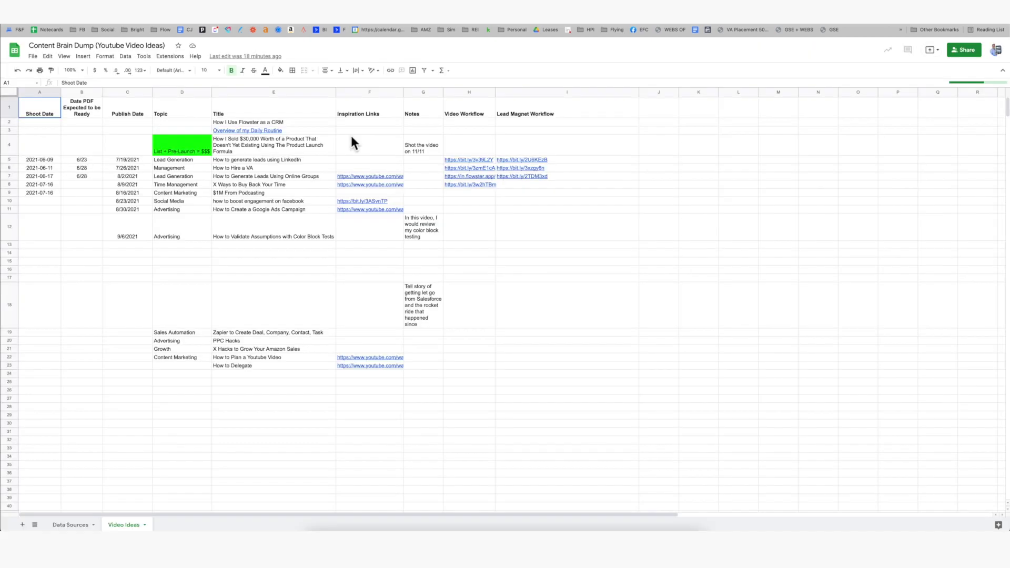
{"action": "left_click", "coordinate": [291, 131]}
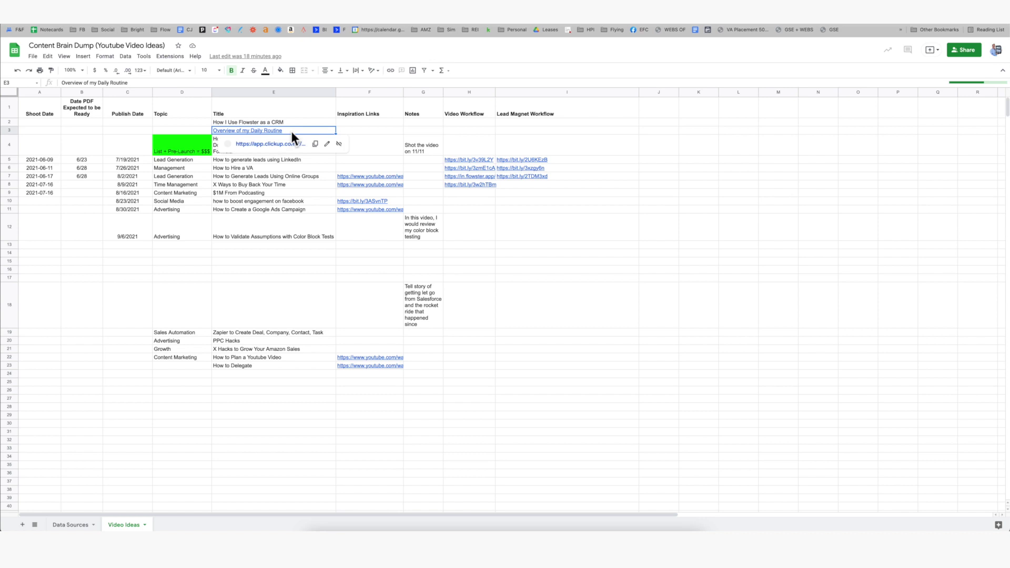
{"action": "key", "text": "super+w"}
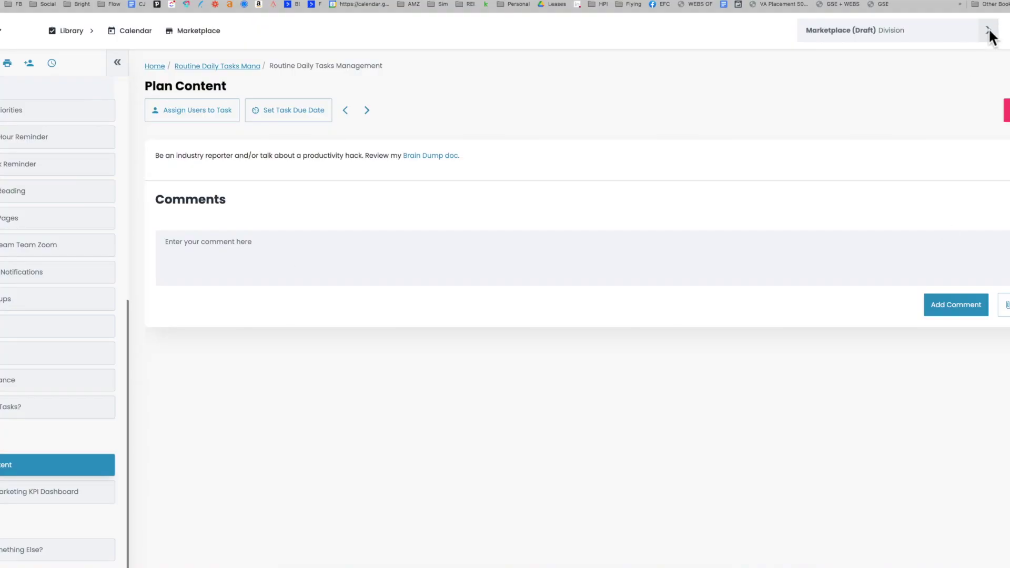
Switch the division to Flowster Division from the top-right division list
{"action": "left_click", "coordinate": [989, 30]}
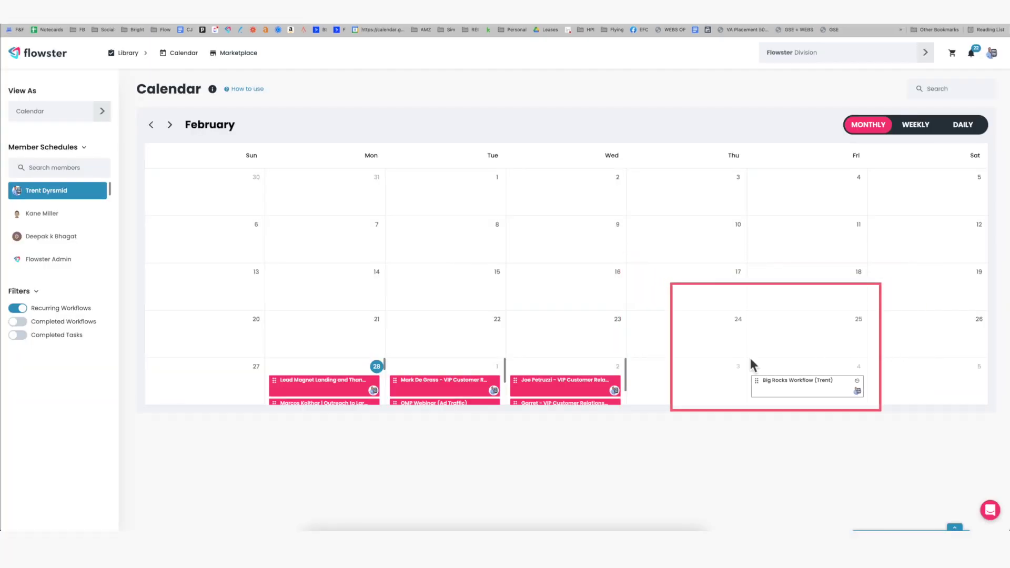
{"action": "mouse_move", "coordinate": [784, 380]}
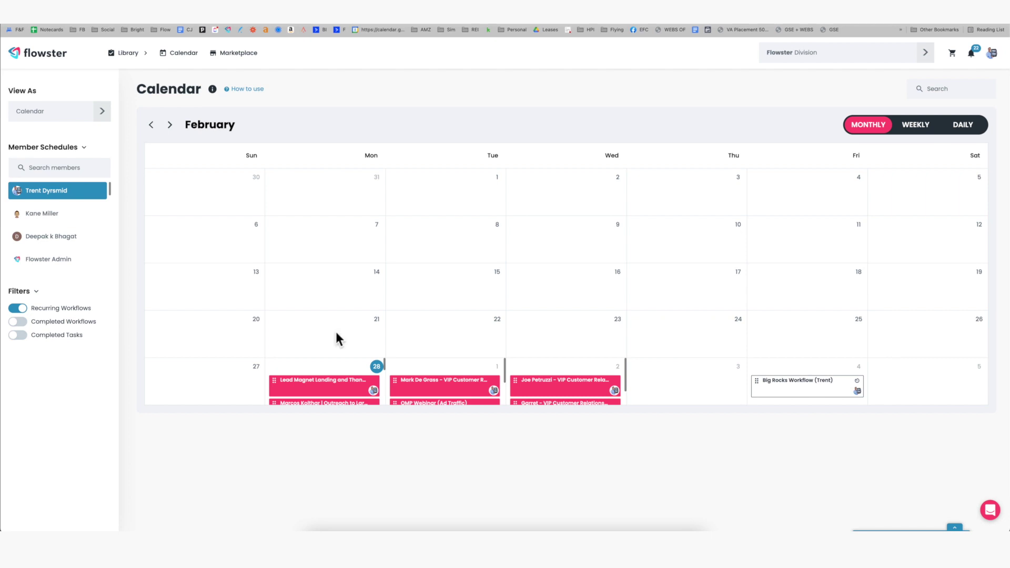
Show Monday 28 February as a single day, with the daily routine at 04:00 am
{"action": "left_click", "coordinate": [961, 124]}
{"action": "mouse_move", "coordinate": [223, 248]}
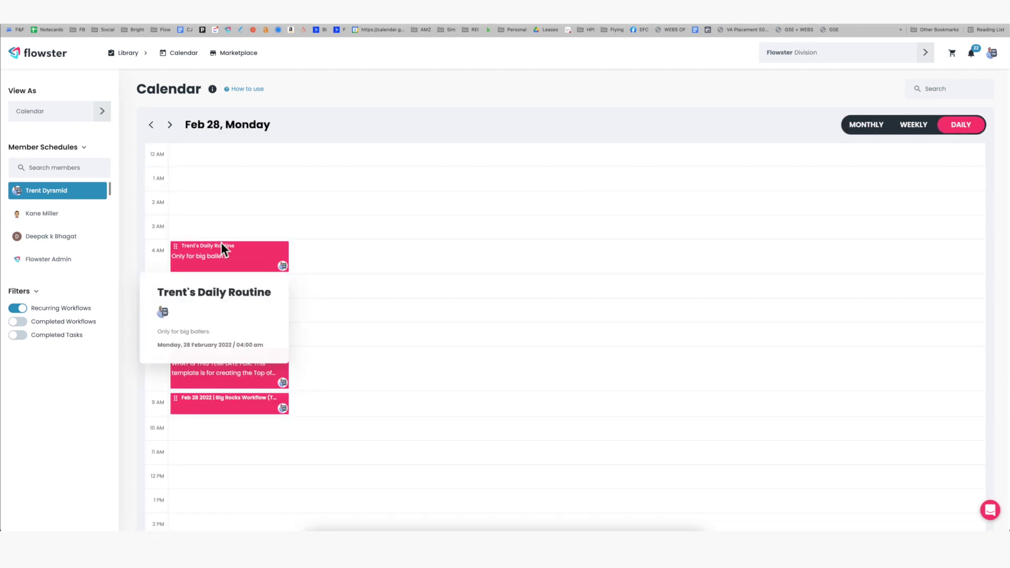